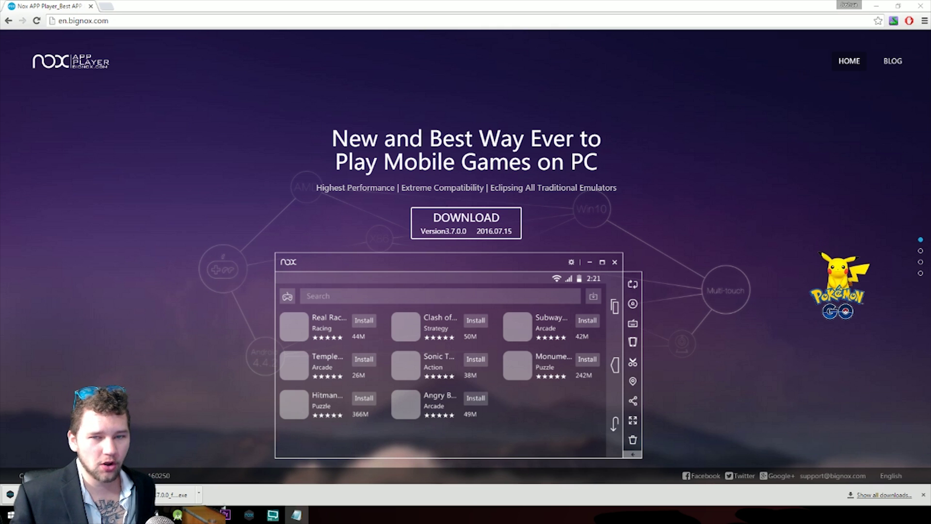
# Download the Nox App Player version 3.7.0.0 installer from the Nox website's home page
pyautogui.doubleClick(422, 4)
pyautogui.doubleClick(422, 4)
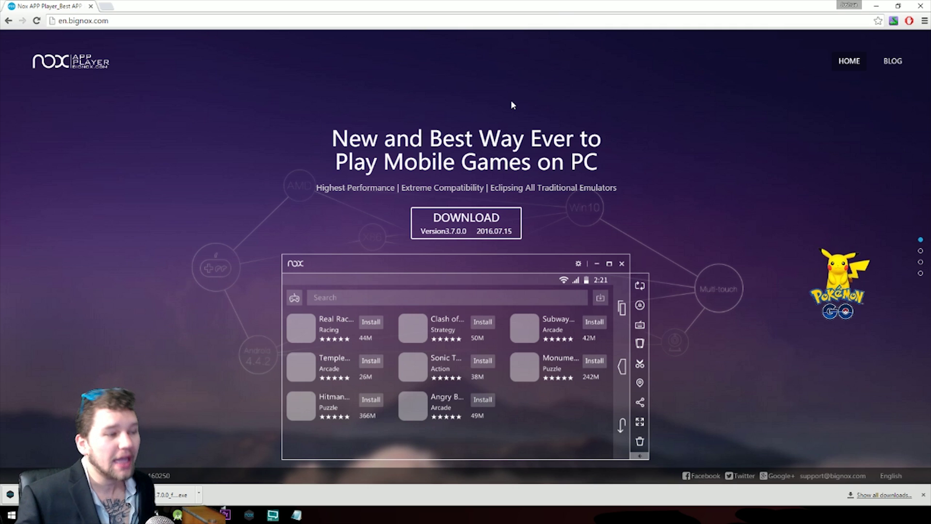
pyautogui.scroll(-1, 627, 198)
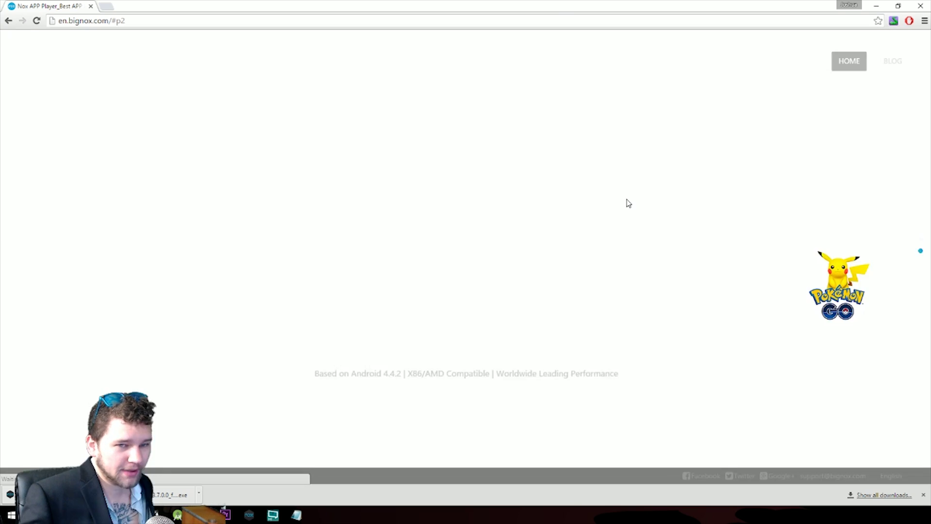
pyautogui.scroll(1, 631, 199)
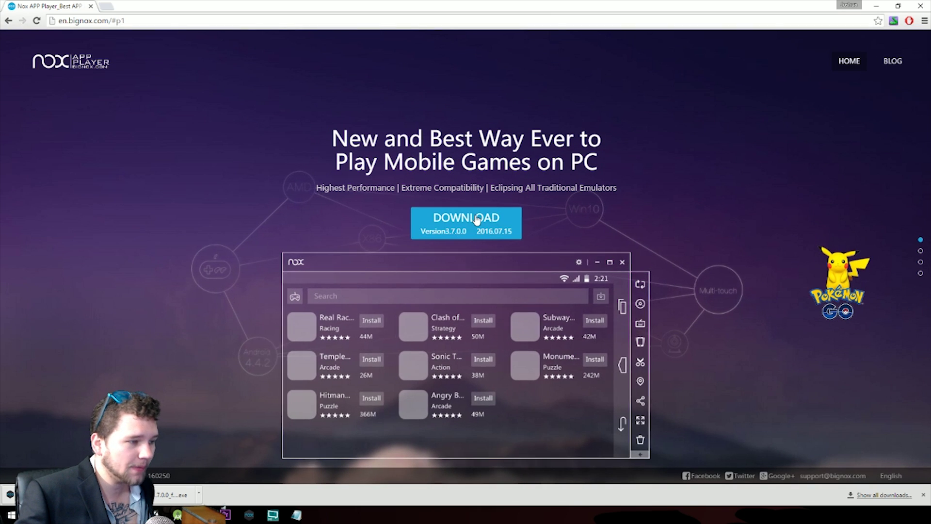
pyautogui.click(456, 229)
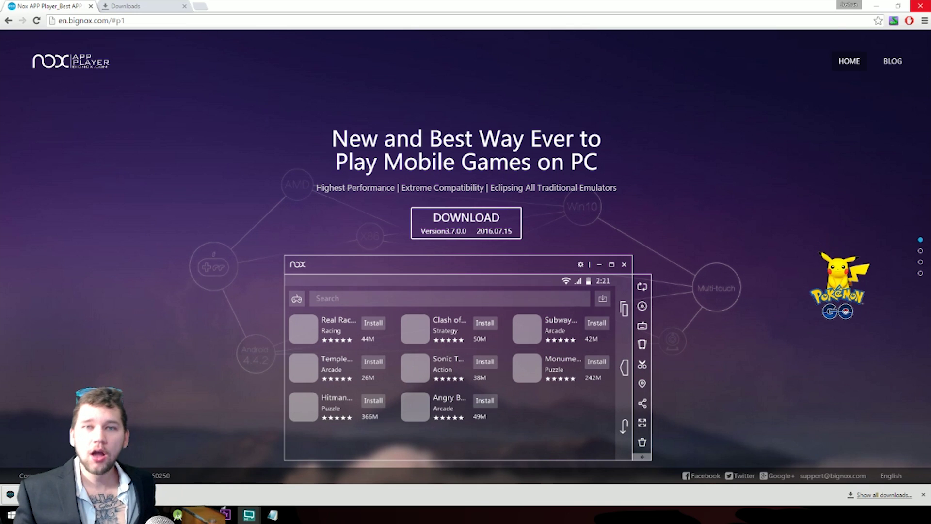
# Open the browser's downloads list to look for the Nox setup file, and close the list again
pyautogui.hotkey('ctrl', 'j')
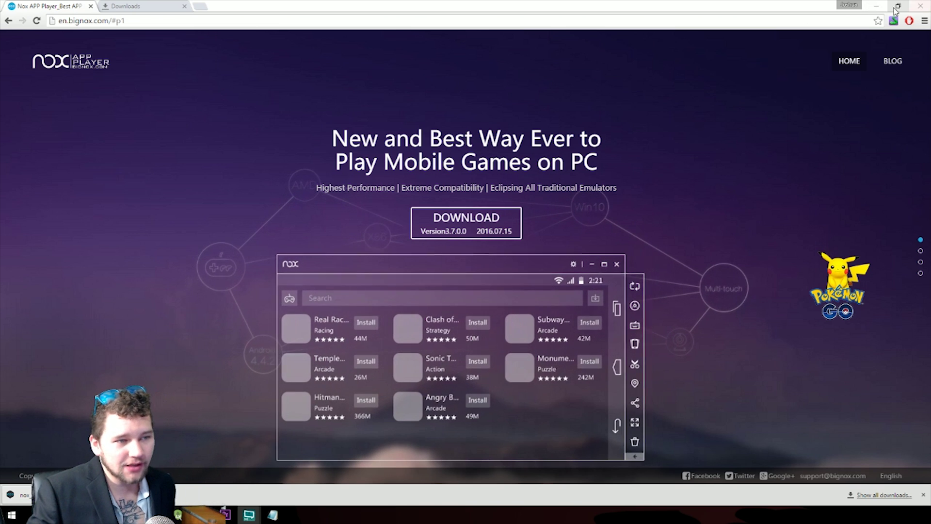
pyautogui.click(924, 20)
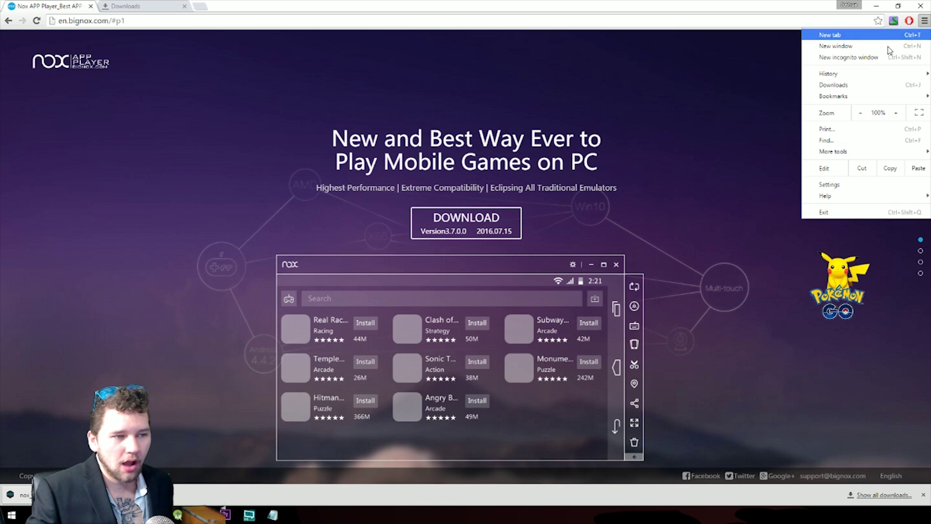
pyautogui.click(869, 87)
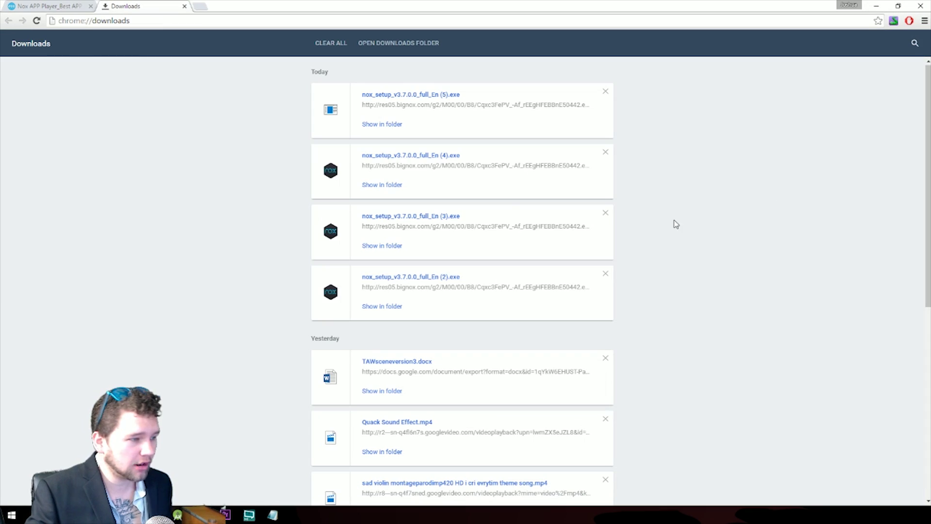
pyautogui.click(184, 6)
# Search the computer for "downloads", open the Downloads folder to look through its contents, and close it again
pyautogui.press('super+s')
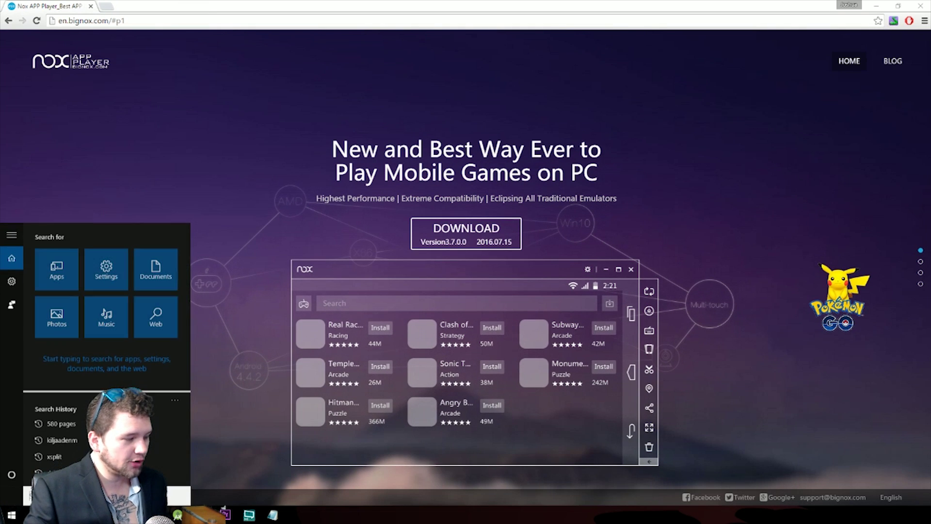
pyautogui.write('downloads')
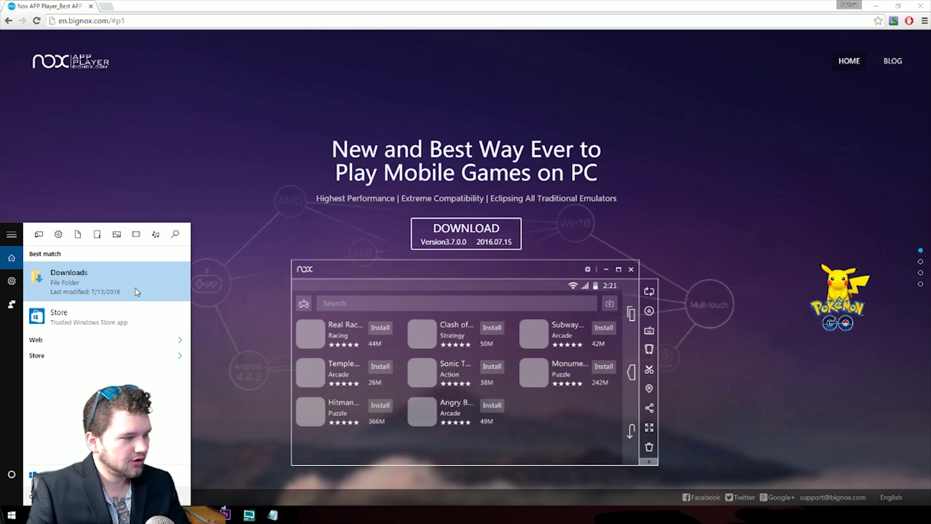
pyautogui.click(136, 290)
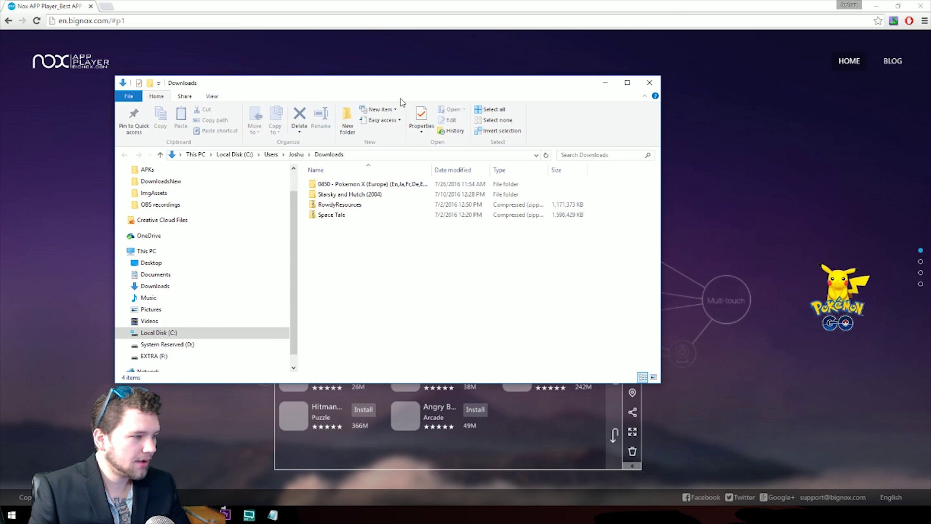
pyautogui.click(650, 82)
# Reopen the browser's list of downloaded files to get to the Nox installer
pyautogui.click(925, 21)
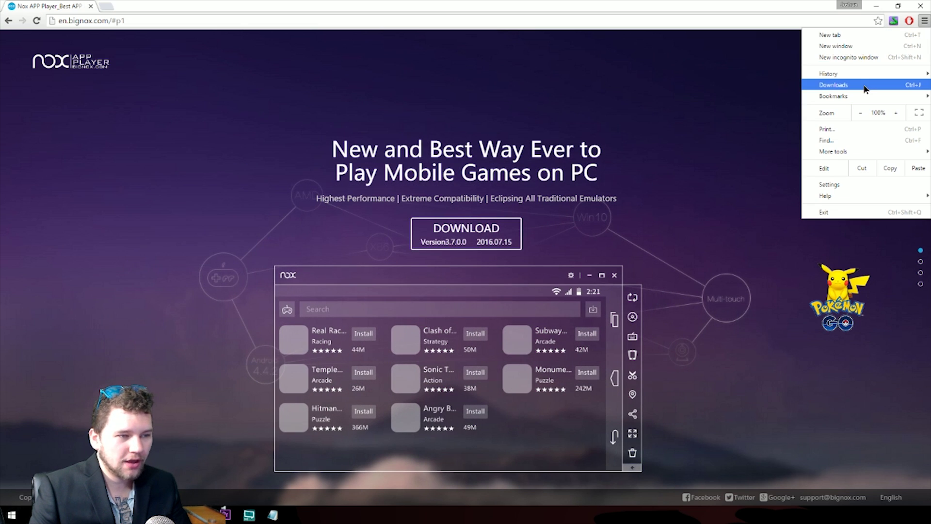
pyautogui.click(827, 83)
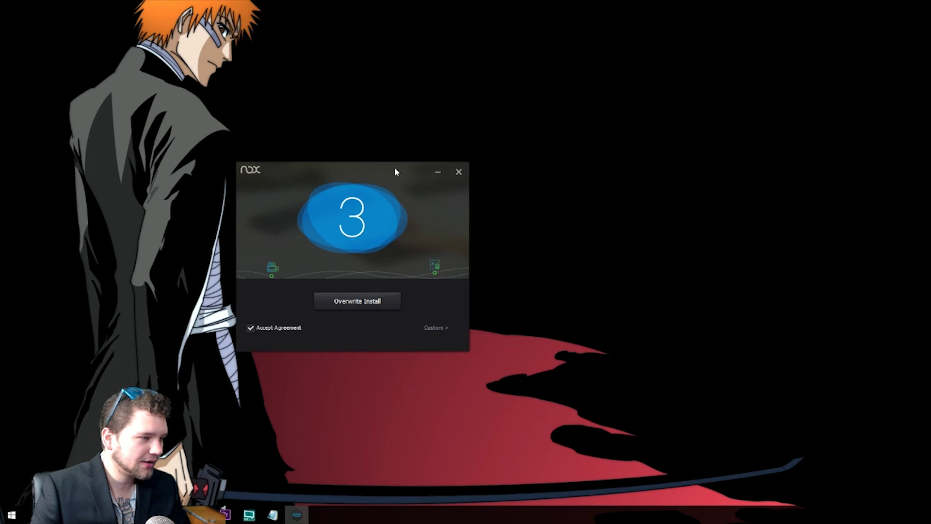
# Reposition the Nox installer on the desktop and quit the setup without running the overwrite install
pyautogui.moveTo(396, 171); pyautogui.dragTo(480, 96)
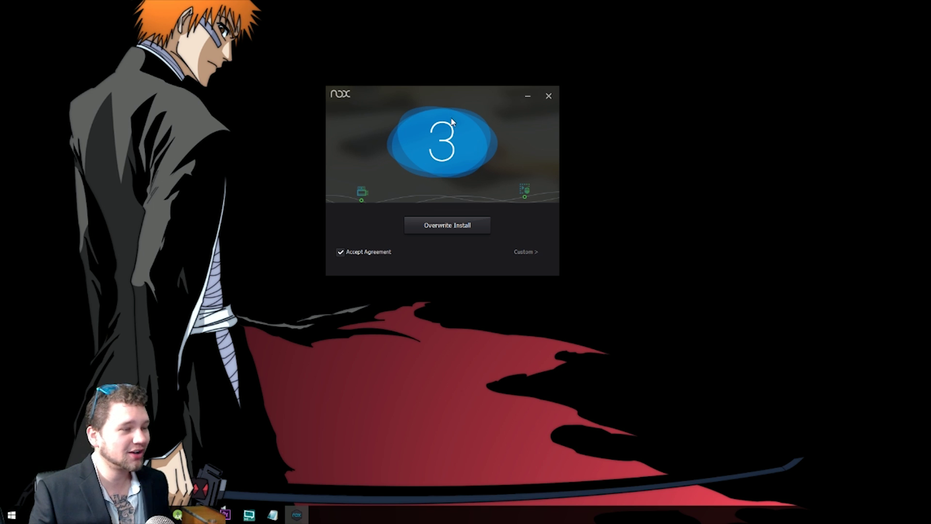
pyautogui.moveTo(452, 121); pyautogui.dragTo(461, 140)
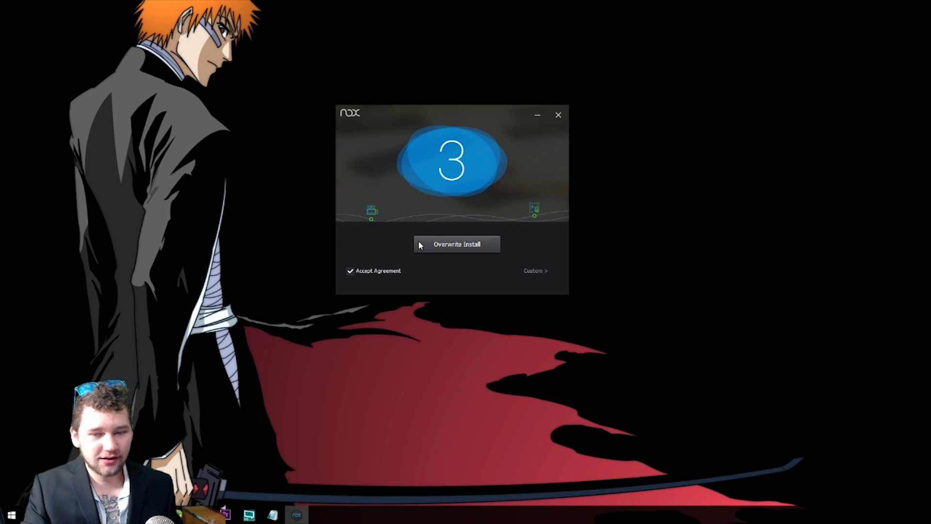
pyautogui.click(558, 116)
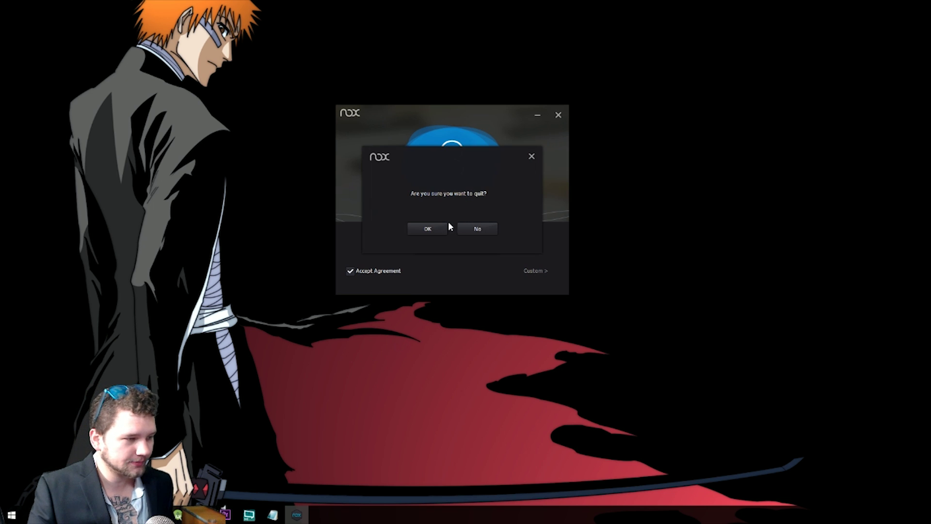
pyautogui.click(423, 232)
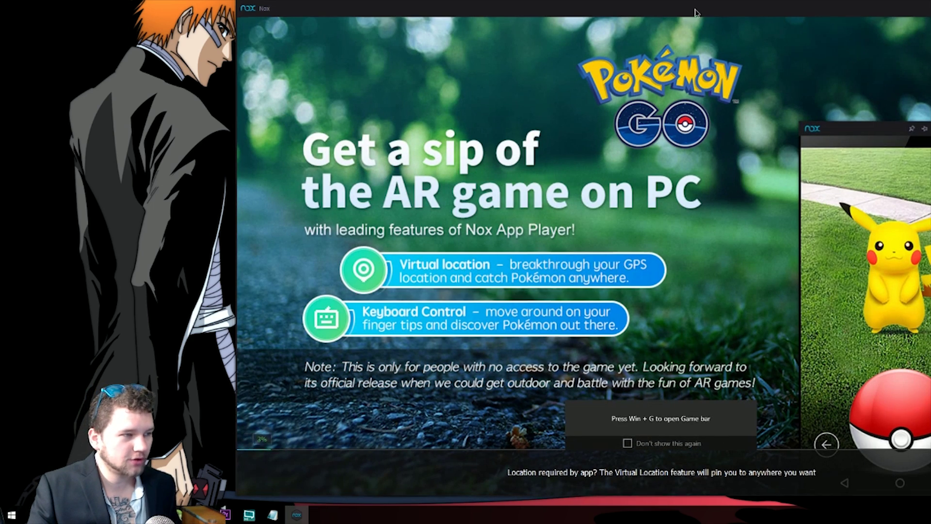
# Reposition the Nox emulator window on the desktop so that it is fully in view
pyautogui.moveTo(697, 18); pyautogui.dragTo(513, 16)
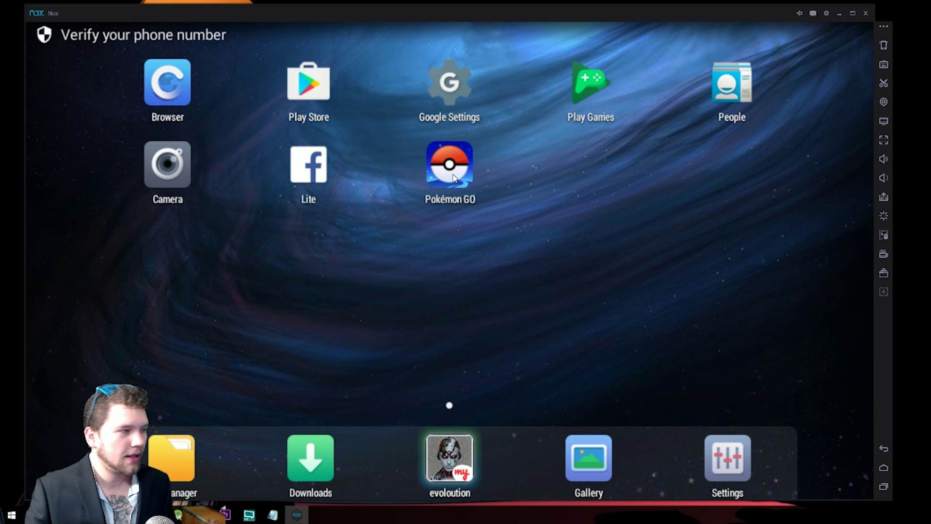
pyautogui.moveTo(488, 22); pyautogui.dragTo(479, 15)
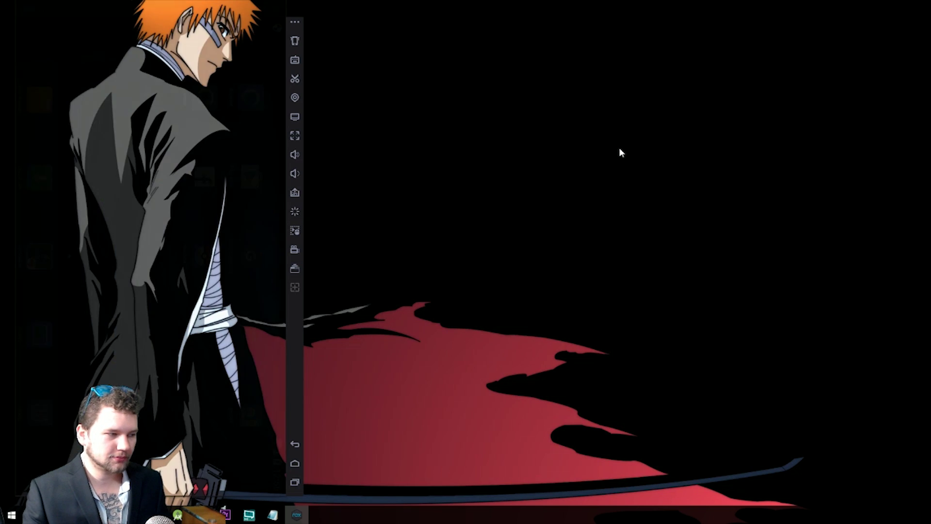
pyautogui.moveTo(183, 17); pyautogui.dragTo(455, 16)
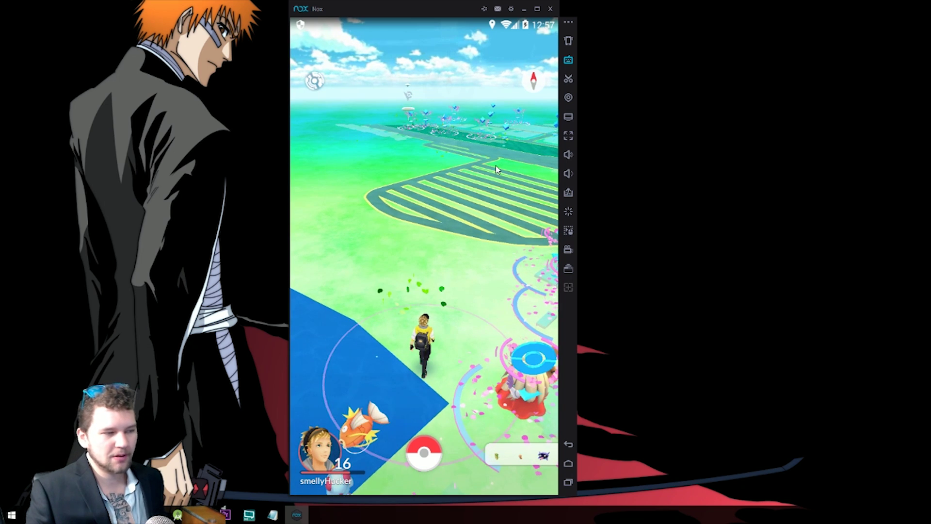
# Catch the upper of the two nearby Jynx on the Pokémon GO map and dismiss its info card
pyautogui.moveTo(465, 167); pyautogui.dragTo(367, 246)
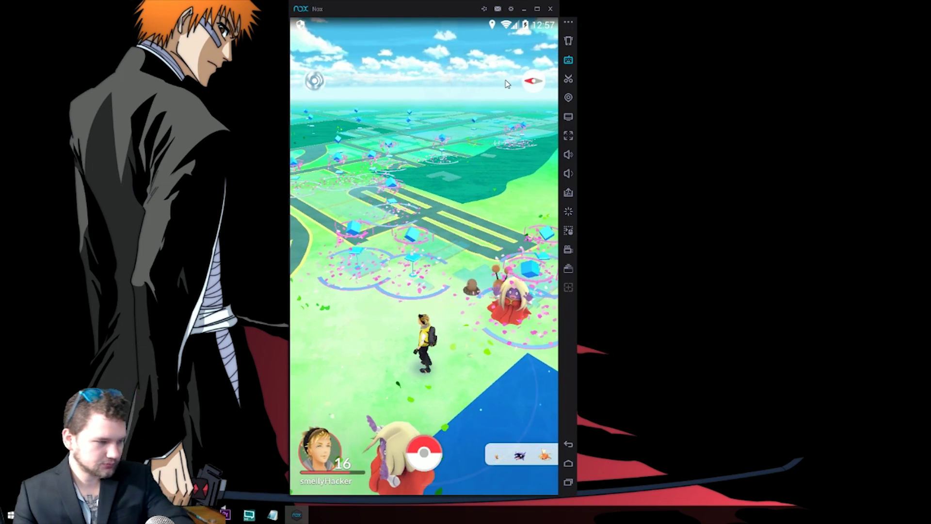
pyautogui.moveTo(543, 339); pyautogui.dragTo(514, 411)
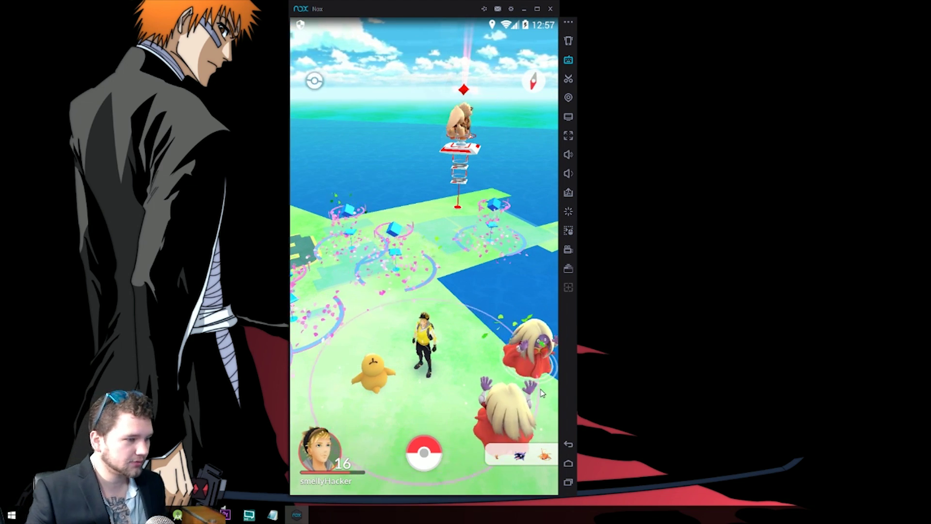
pyautogui.moveTo(498, 301); pyautogui.dragTo(475, 329)
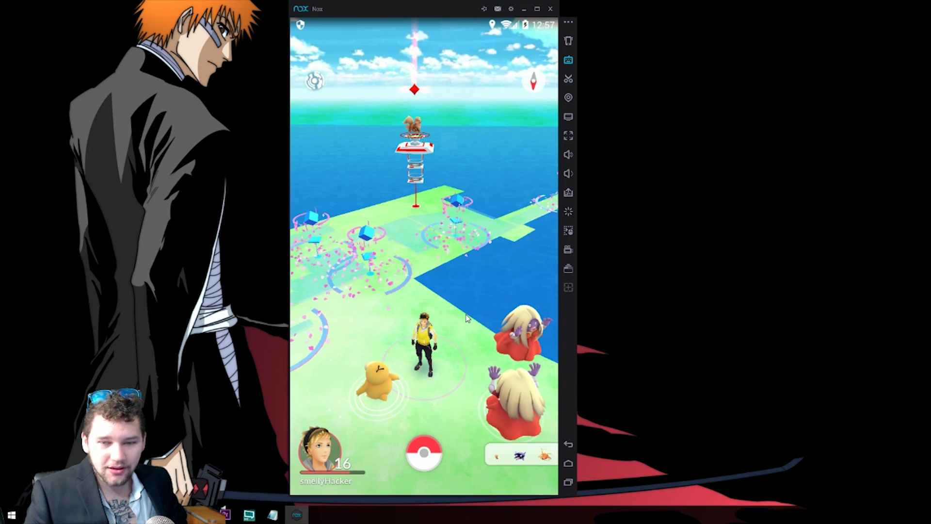
pyautogui.click(519, 337)
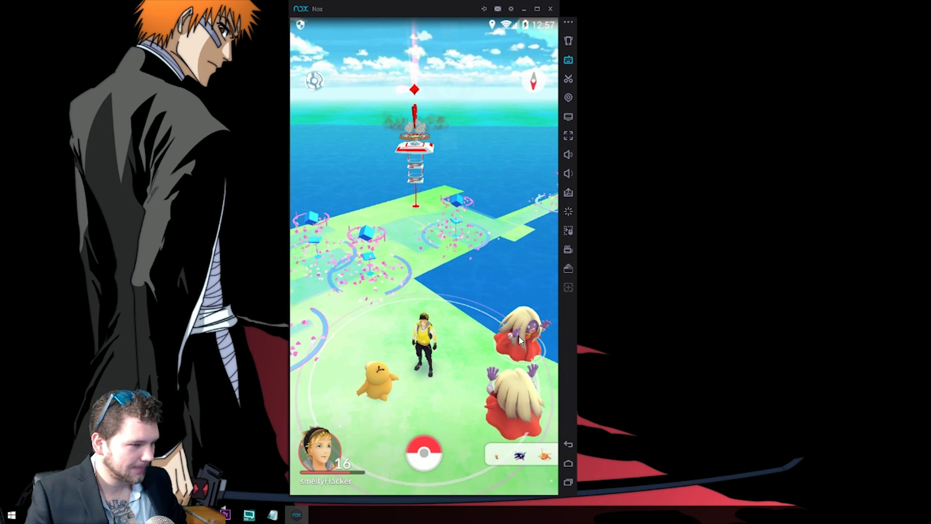
pyautogui.moveTo(424, 453); pyautogui.dragTo(393, 10)
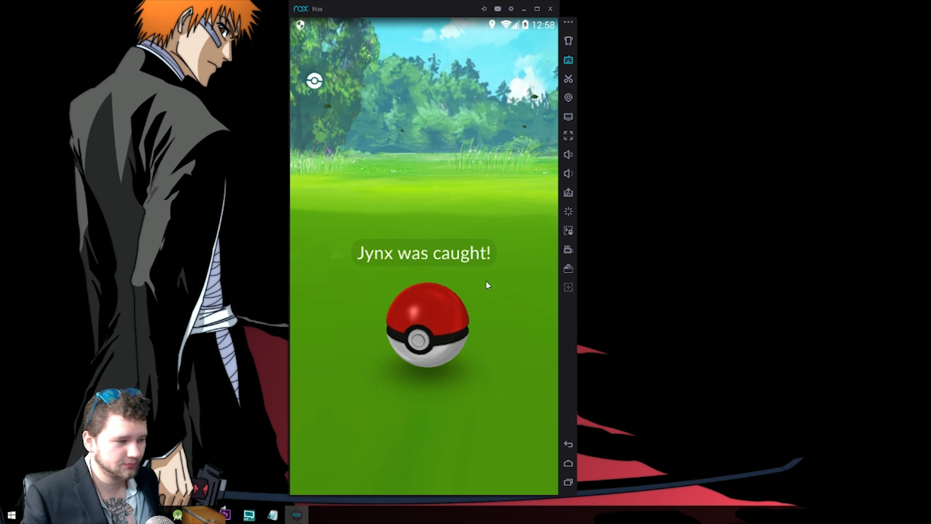
pyautogui.click(446, 323)
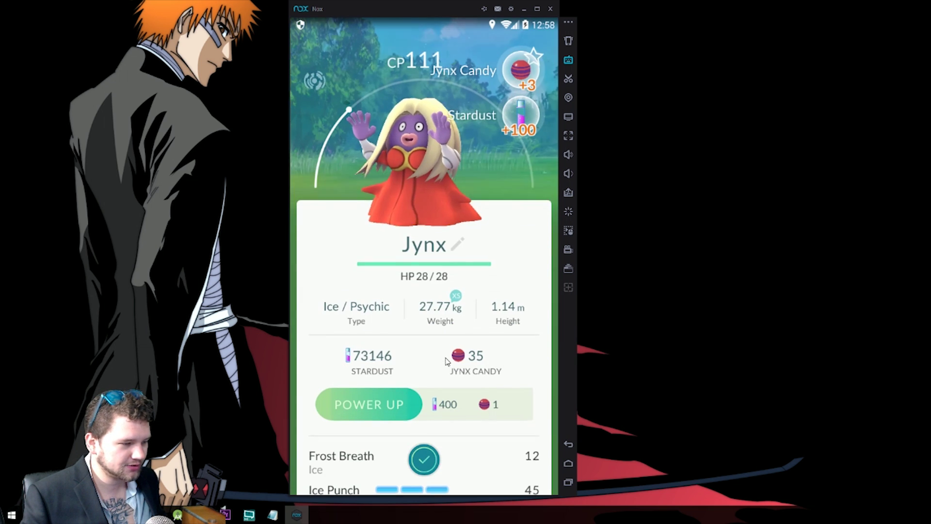
pyautogui.click(423, 461)
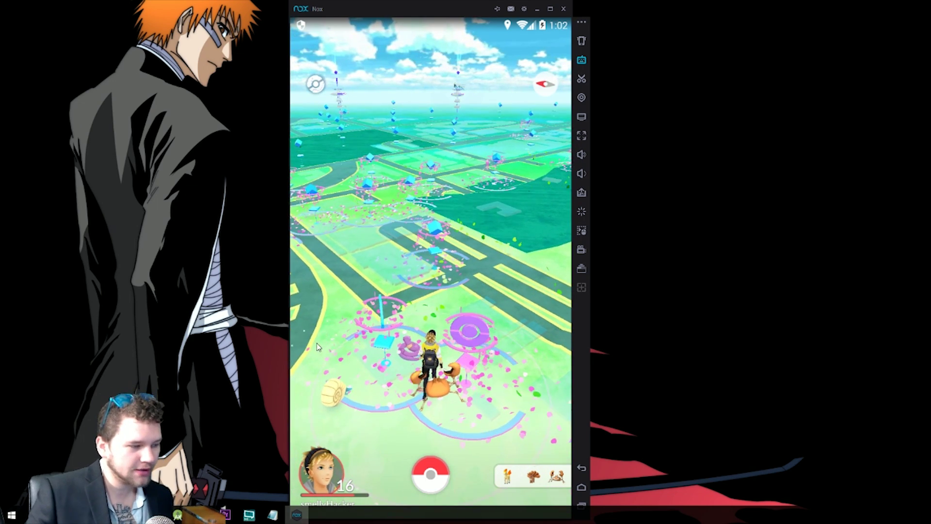
# Spin the Seafood Grotto PokéStop, collect its items and close it to return to the map
pyautogui.click(380, 321)
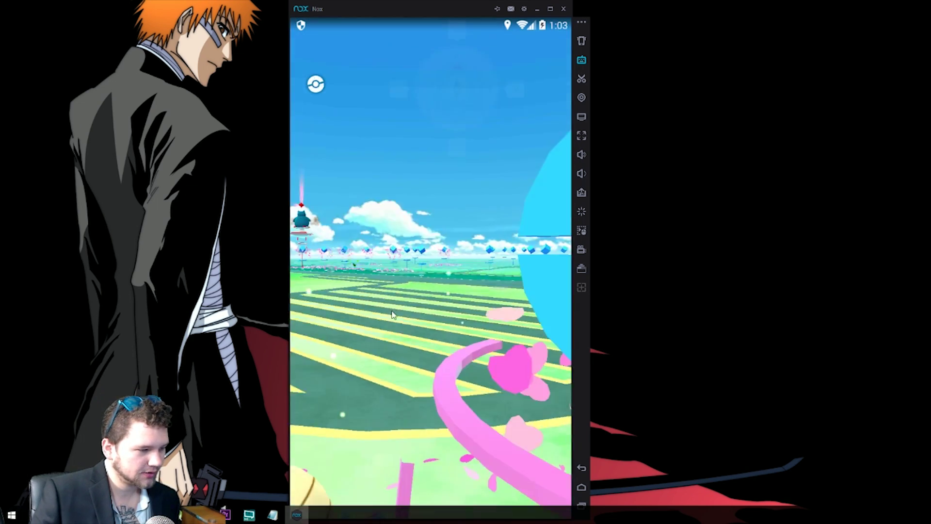
pyautogui.moveTo(398, 303); pyautogui.dragTo(703, 296)
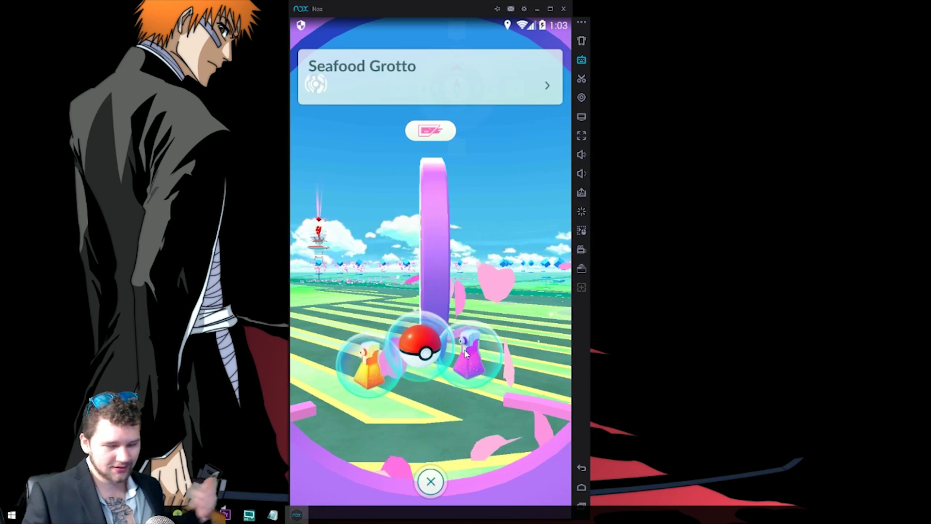
pyautogui.click(463, 337)
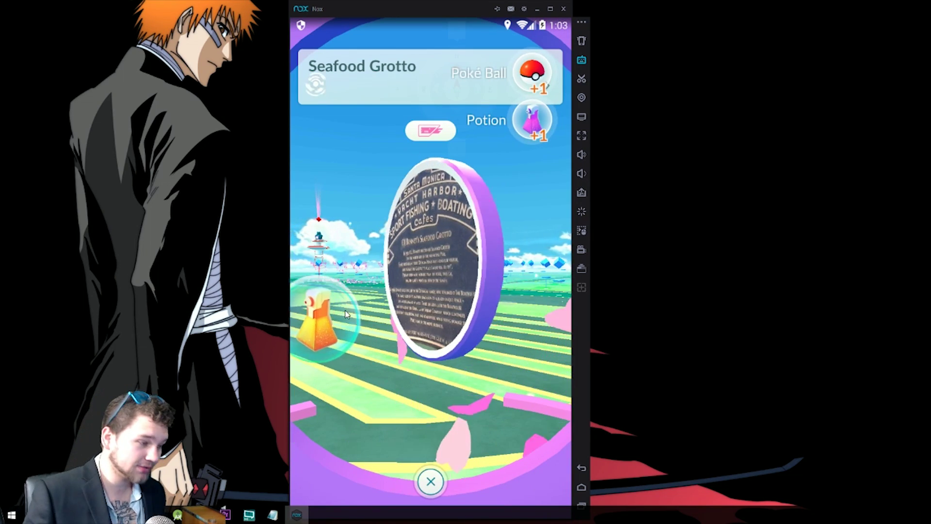
pyautogui.click(431, 481)
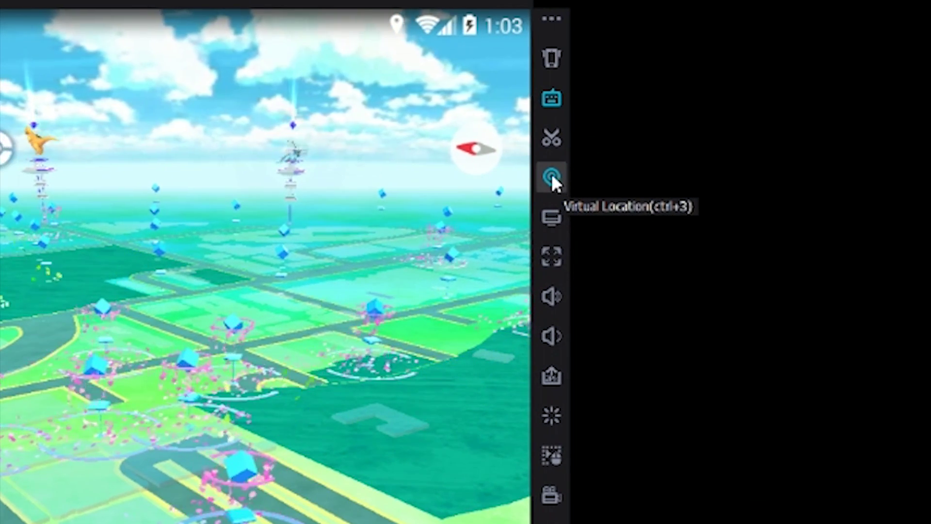
# Open the virtual location map, move its window beside the game and inspect the current marker near Santa Monica
pyautogui.click(552, 178)
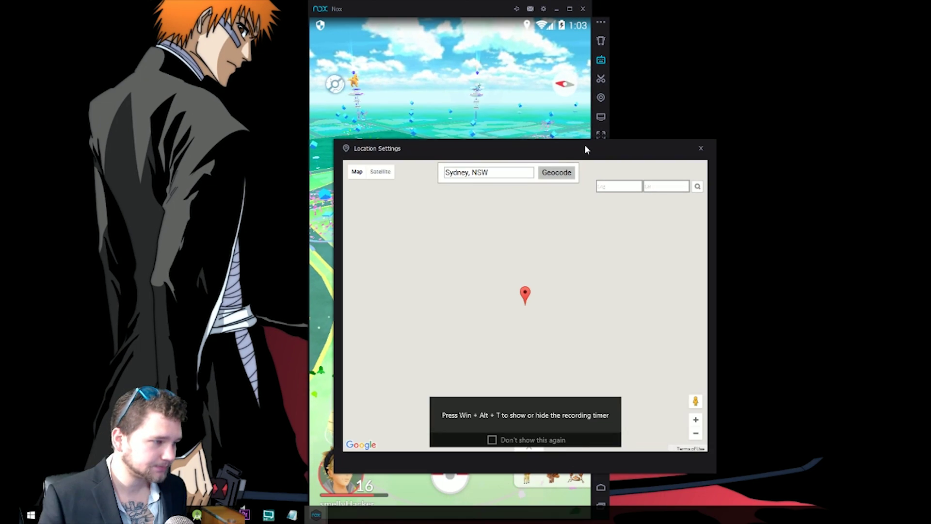
pyautogui.moveTo(584, 144); pyautogui.dragTo(659, 99)
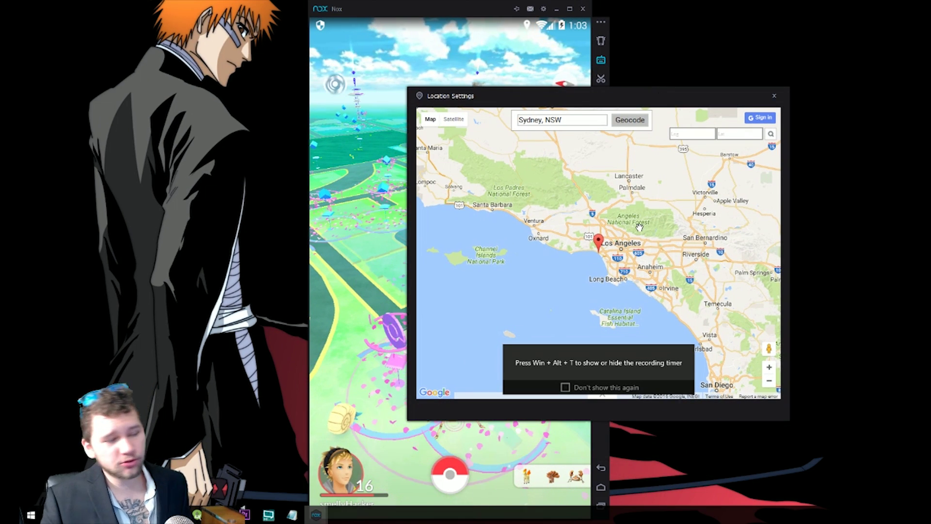
pyautogui.scroll(2, 612, 255)
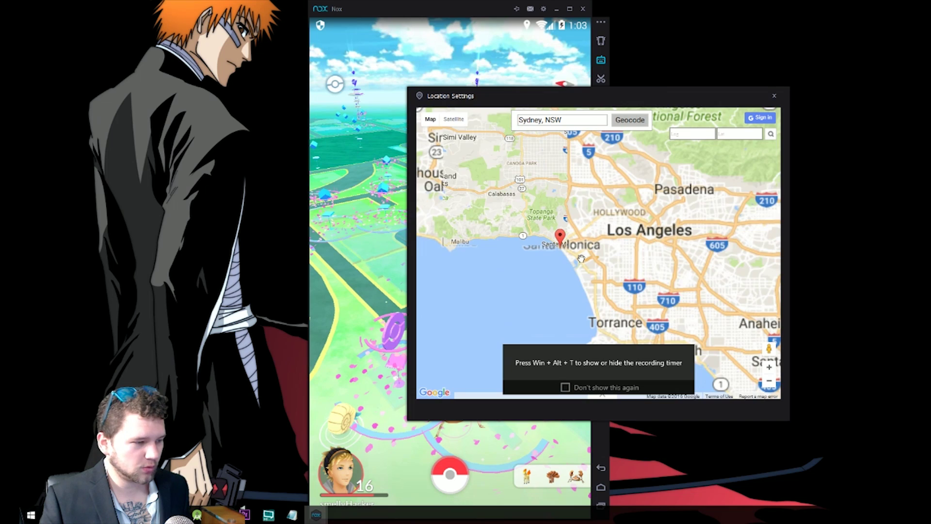
pyautogui.scroll(2, 581, 258)
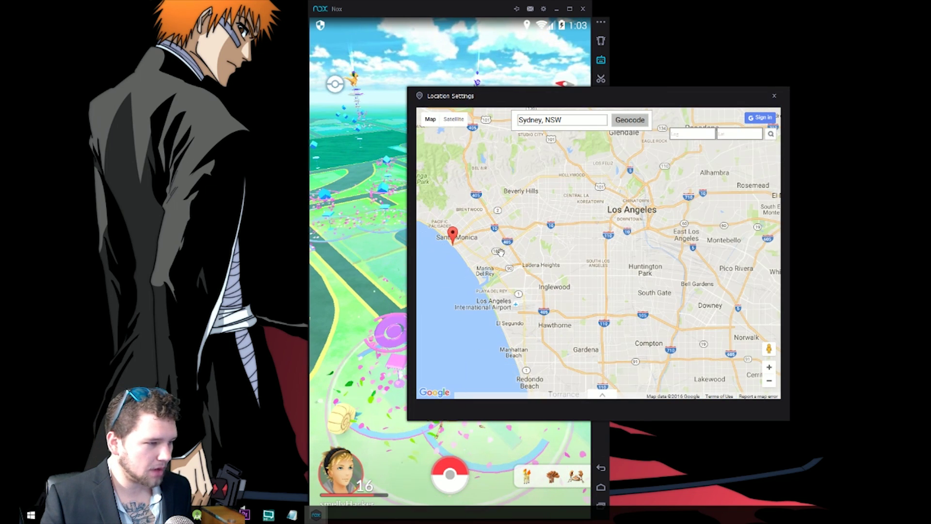
pyautogui.moveTo(449, 263); pyautogui.dragTo(553, 270)
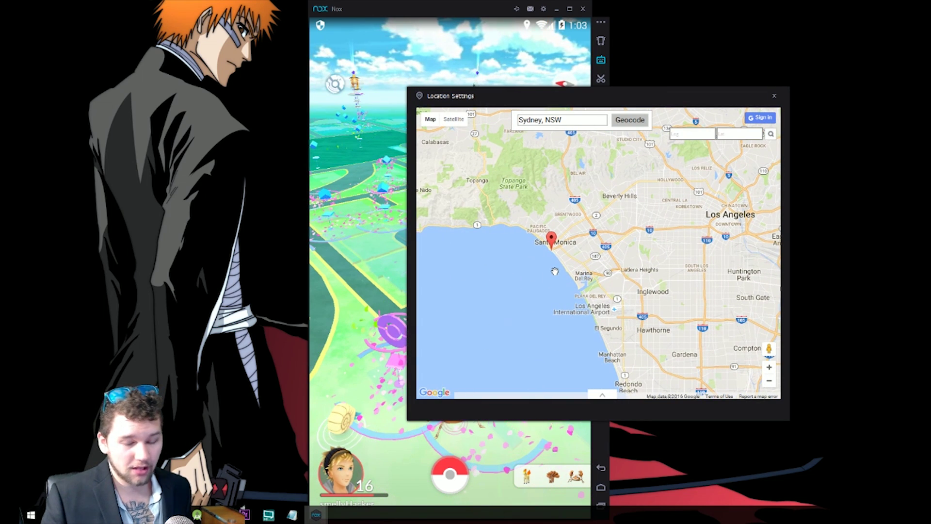
# Geocode "LA, Ca" on the virtual location map, inspect the marked spot and close the location settings without applying it
pyautogui.tripleClick(578, 117)
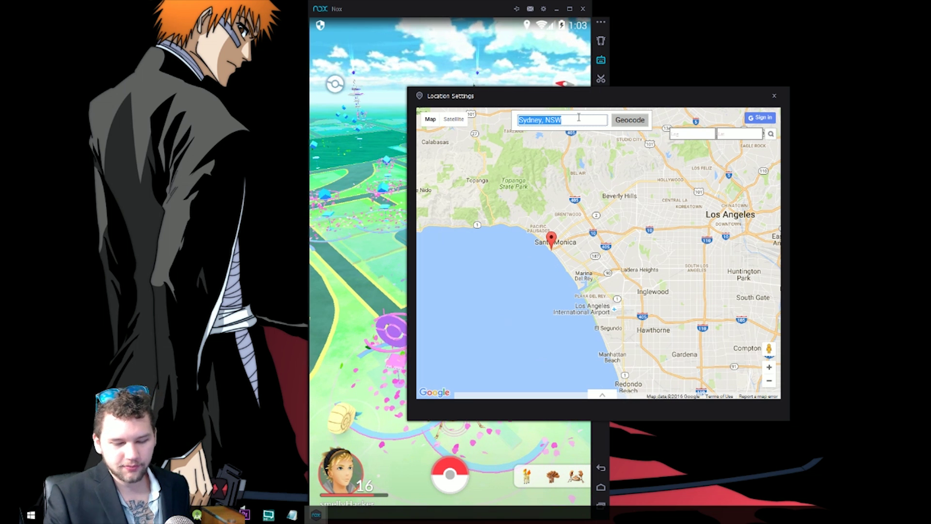
pyautogui.press('BackSpace')
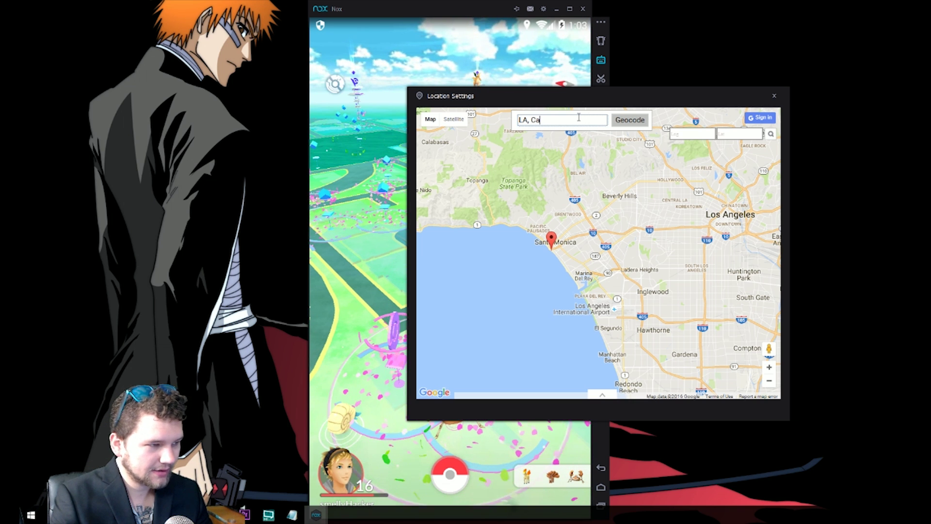
pyautogui.click(631, 120)
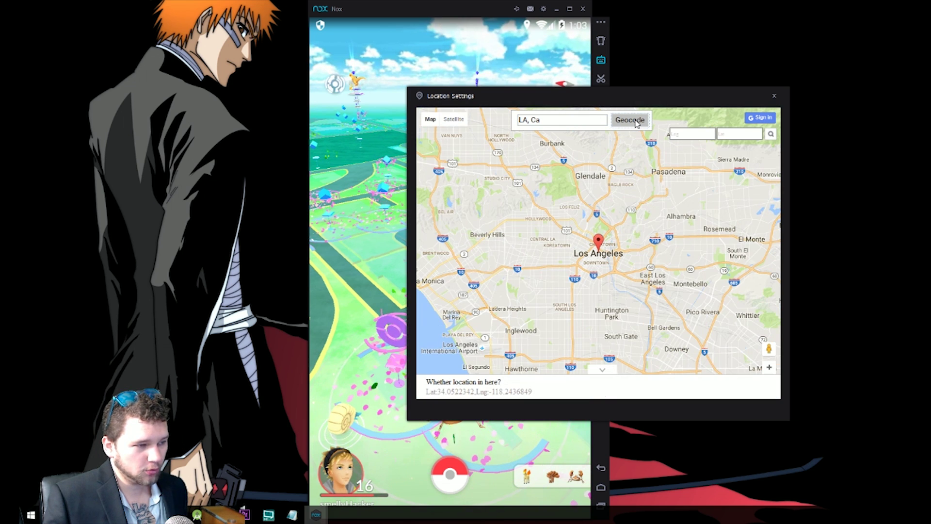
pyautogui.scroll(1, 610, 252)
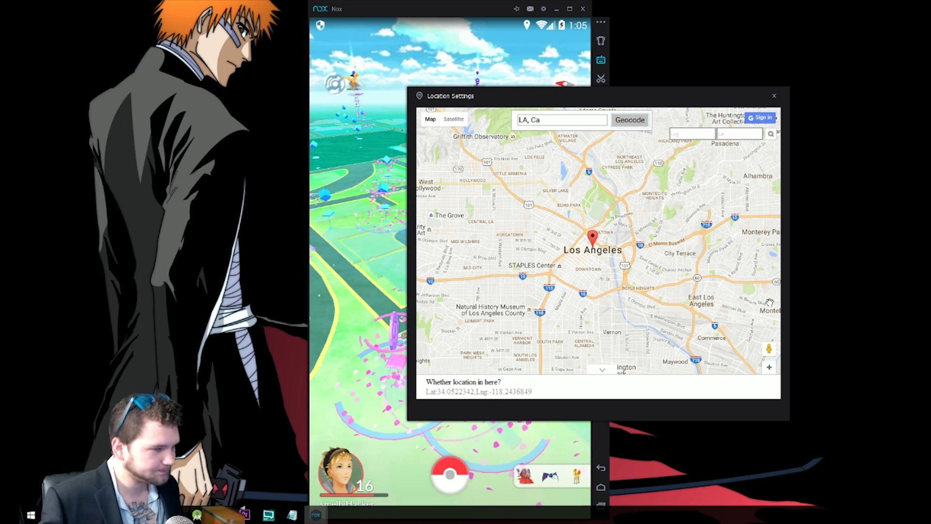
pyautogui.click(775, 96)
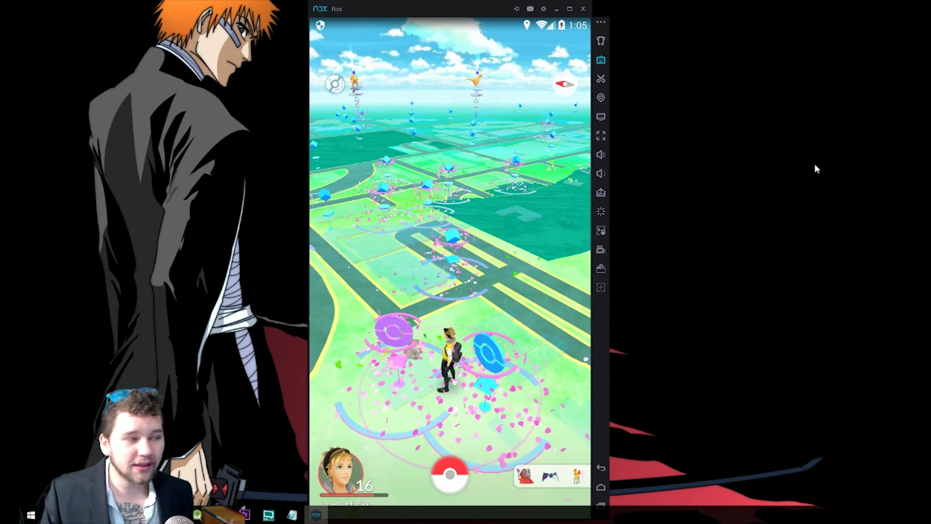
# Try the High performance preset and Speed (DirectX) rendering in the advanced system settings, and close them without saving
pyautogui.click(544, 9)
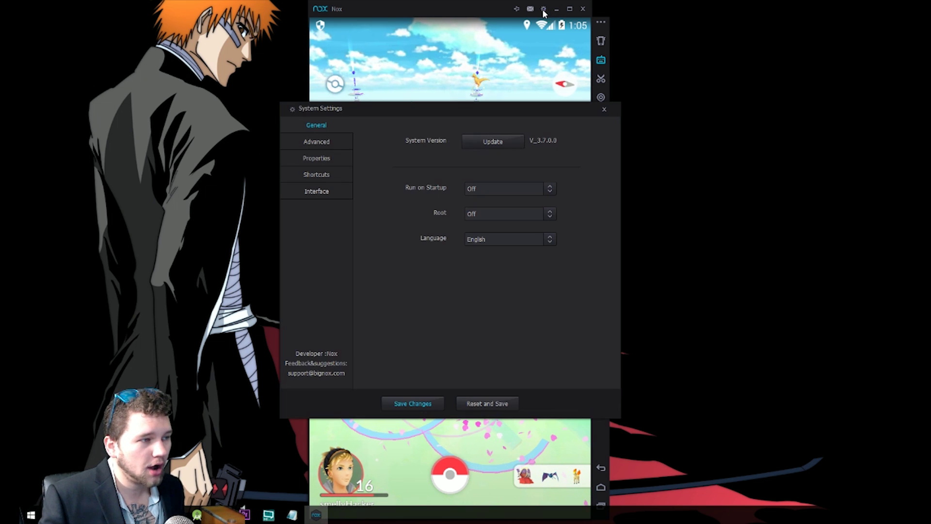
pyautogui.click(344, 141)
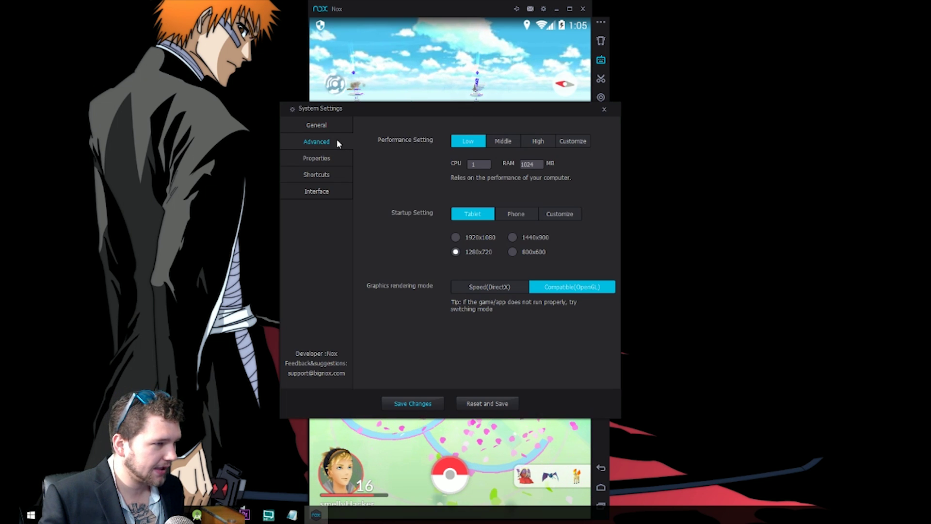
pyautogui.click(537, 141)
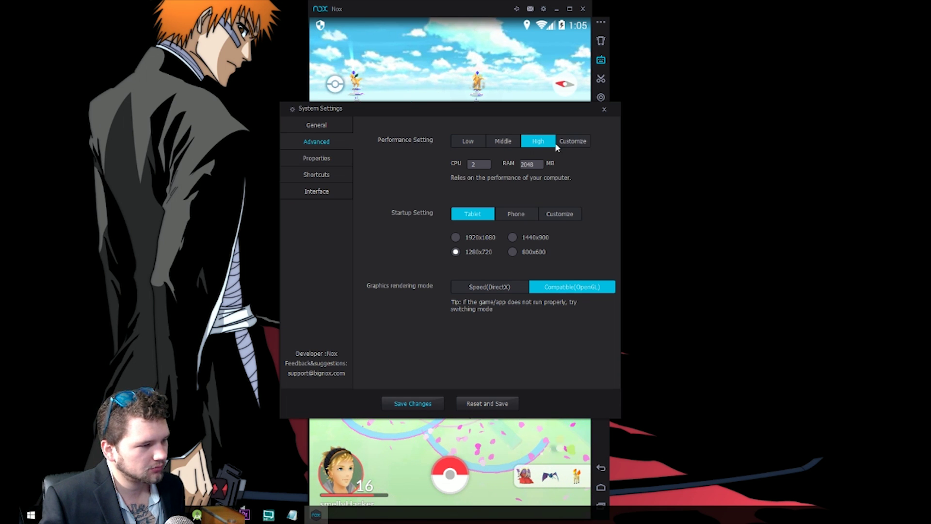
pyautogui.click(568, 145)
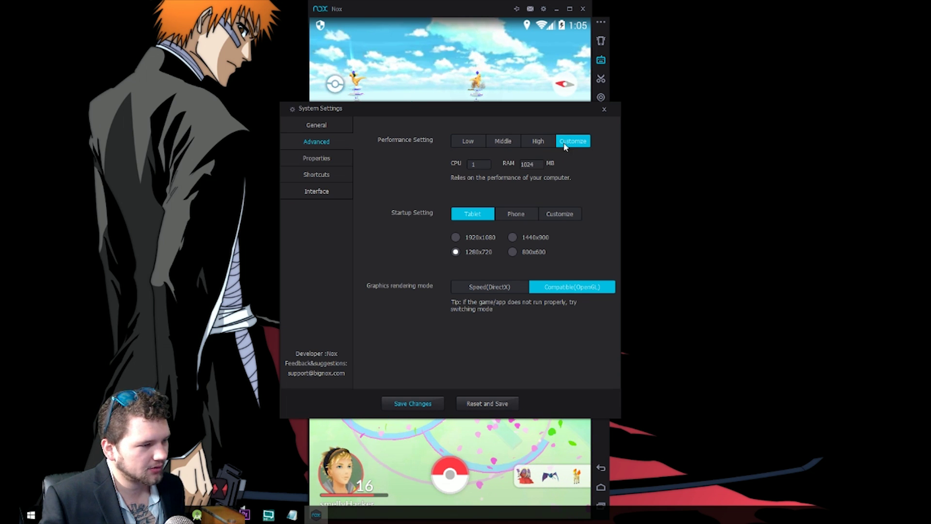
pyautogui.click(538, 142)
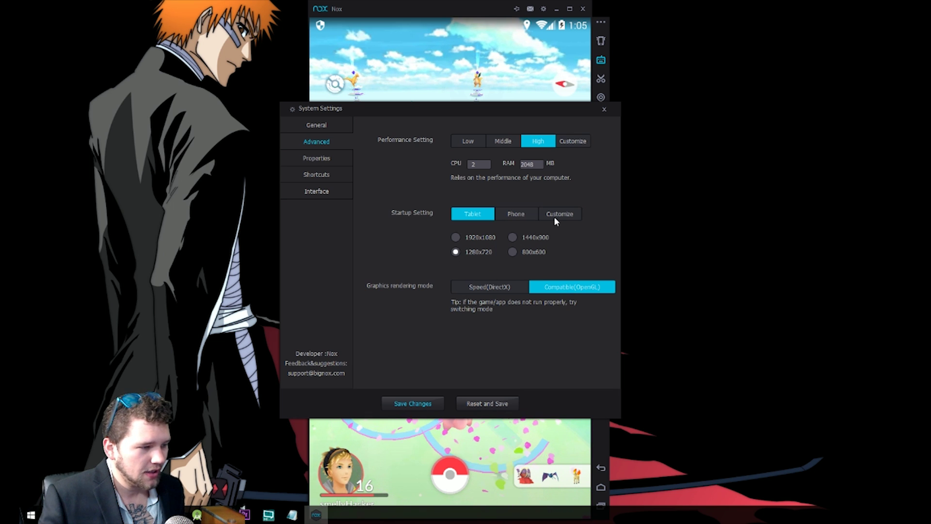
pyautogui.click(510, 289)
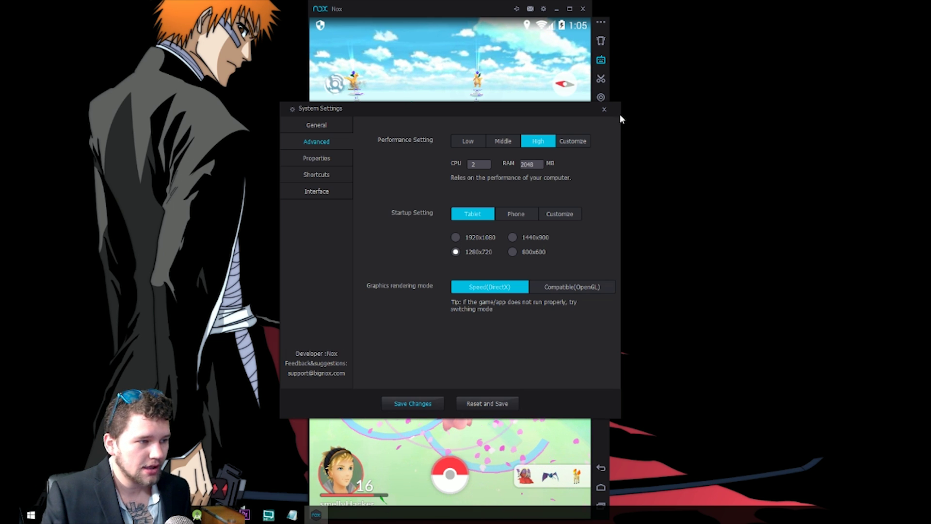
pyautogui.click(605, 110)
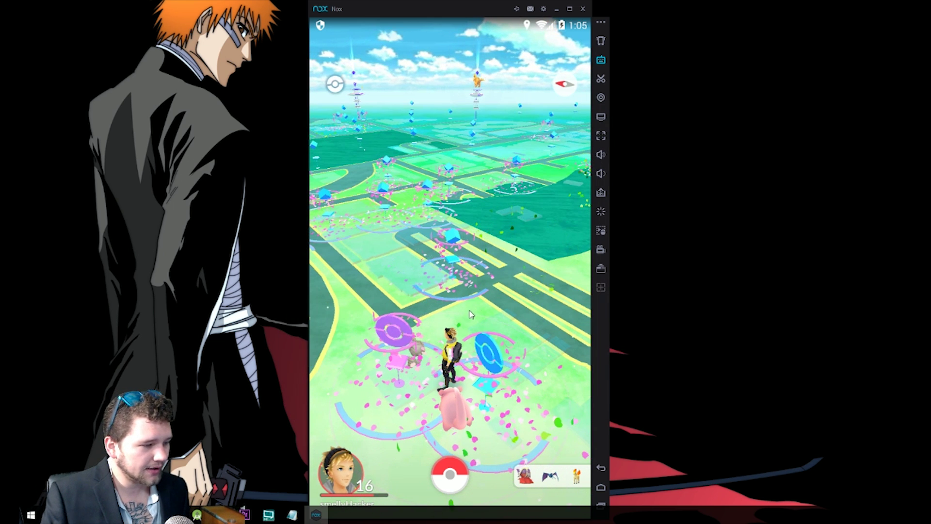
# Rotate the Pokémon GO map around the trainer to face the water
pyautogui.moveTo(490, 292); pyautogui.dragTo(426, 319)
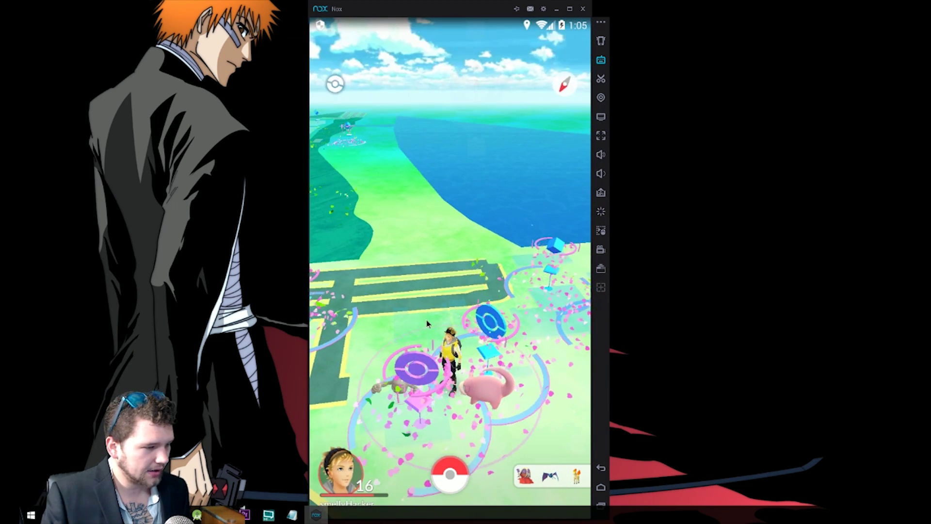